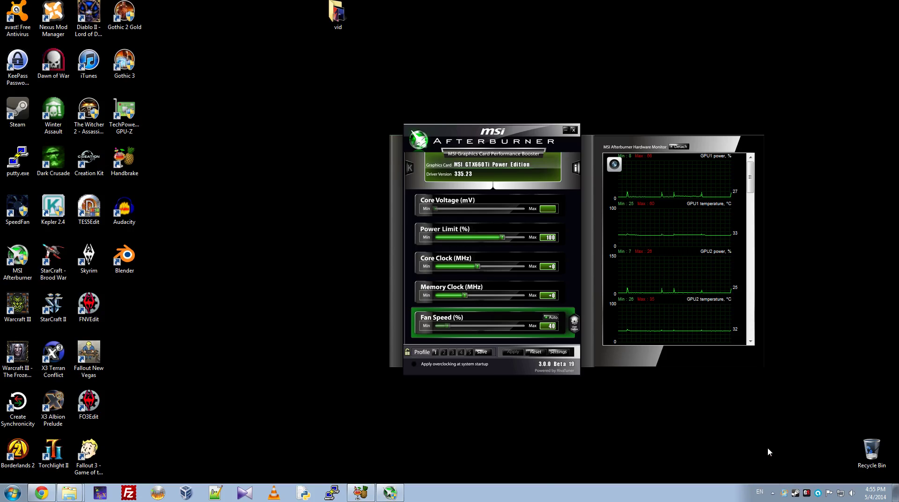
# Reposition the Afterburner window up and to the left on screen.
pyautogui.moveTo(520, 136); pyautogui.dragTo(504, 109)
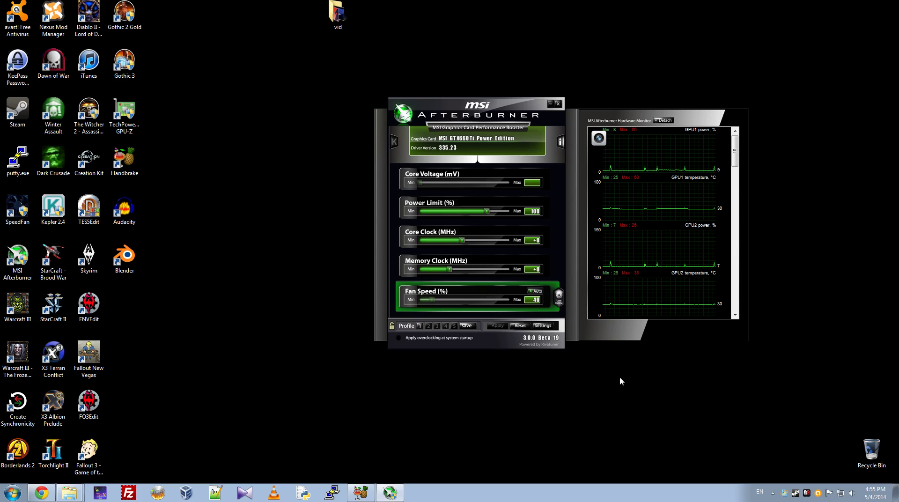
pyautogui.moveTo(506, 110); pyautogui.dragTo(516, 109)
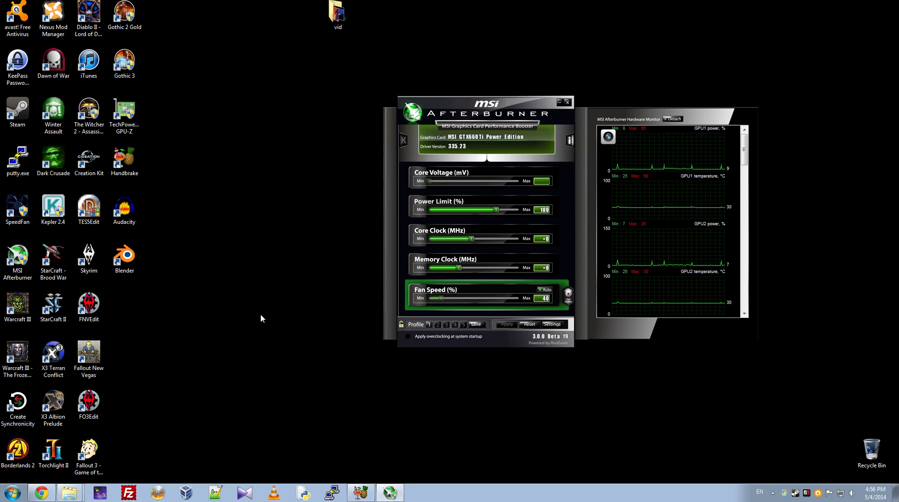
pyautogui.moveTo(547, 108); pyautogui.dragTo(530, 108)
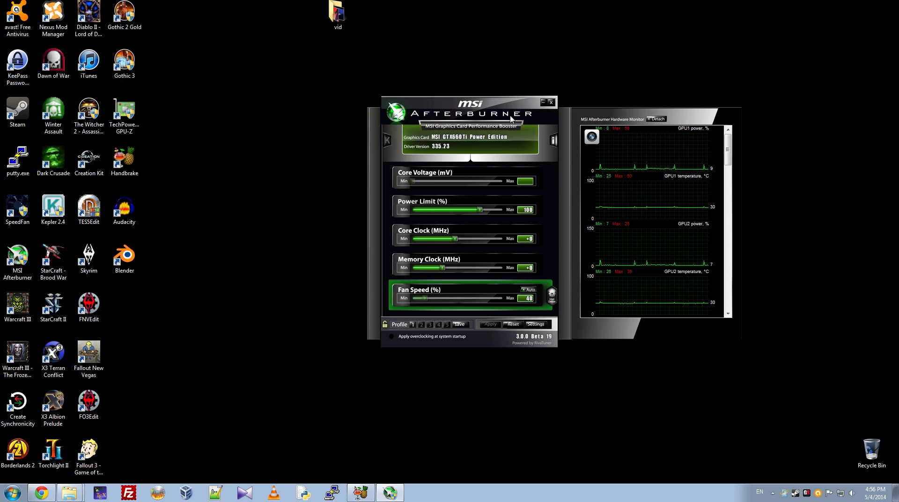
pyautogui.moveTo(522, 104); pyautogui.dragTo(507, 89)
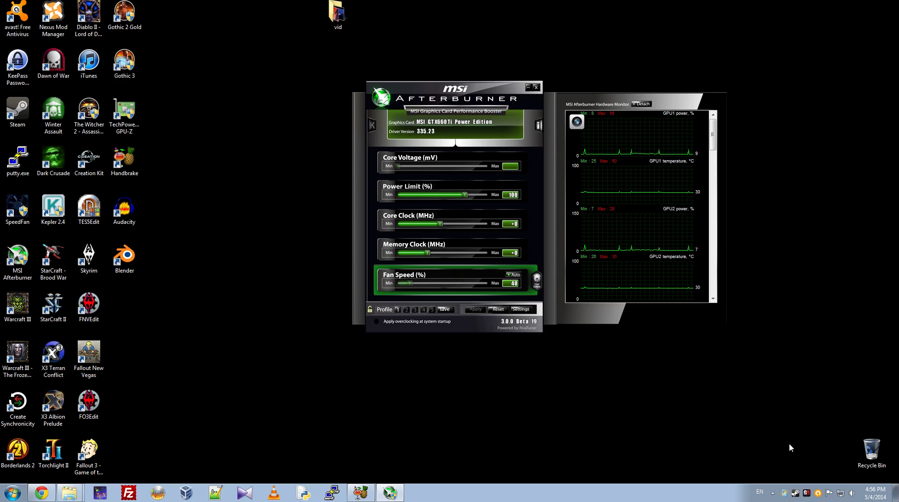
# Open the Recording devices list and bring up the Yeti Stereo Microphone's context menu.
pyautogui.rightClick(852, 494)
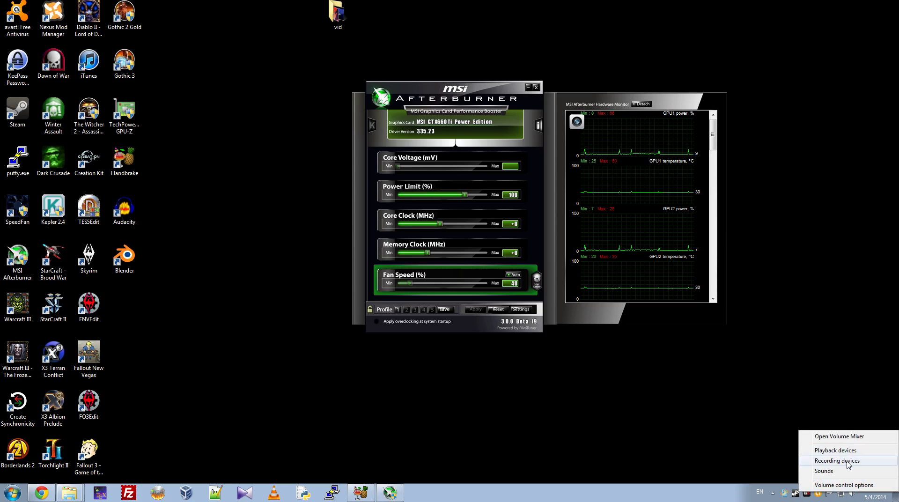
pyautogui.click(838, 461)
pyautogui.click(167, 236)
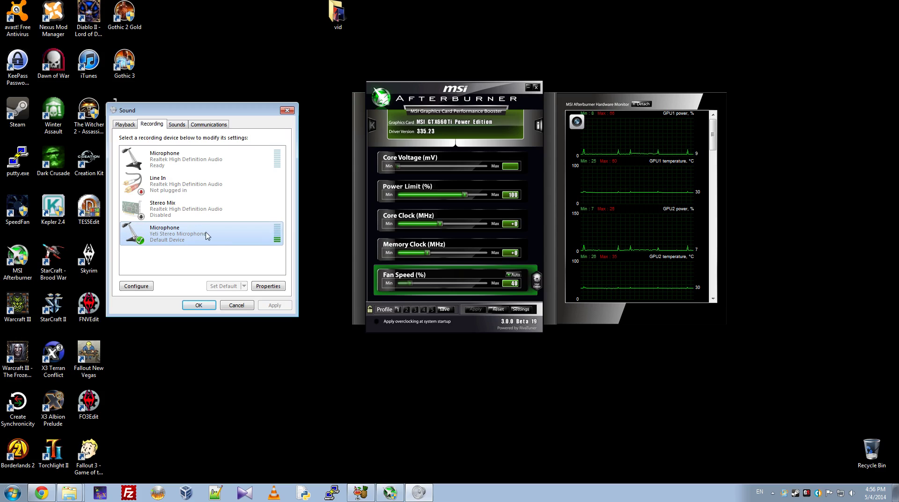
pyautogui.rightClick(184, 232)
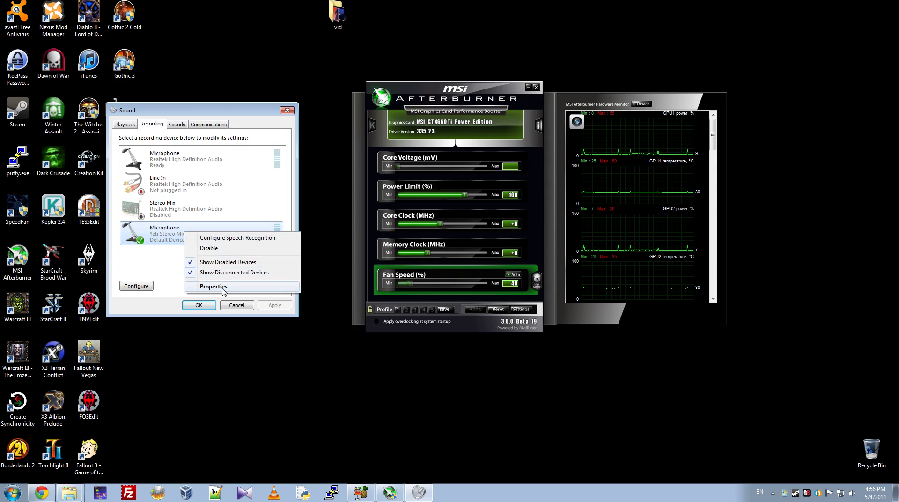
# Turn on Listen to this device for the Yeti microphone, playing through Speakers (Yeti Stereo Microphone).
pyautogui.click(224, 290)
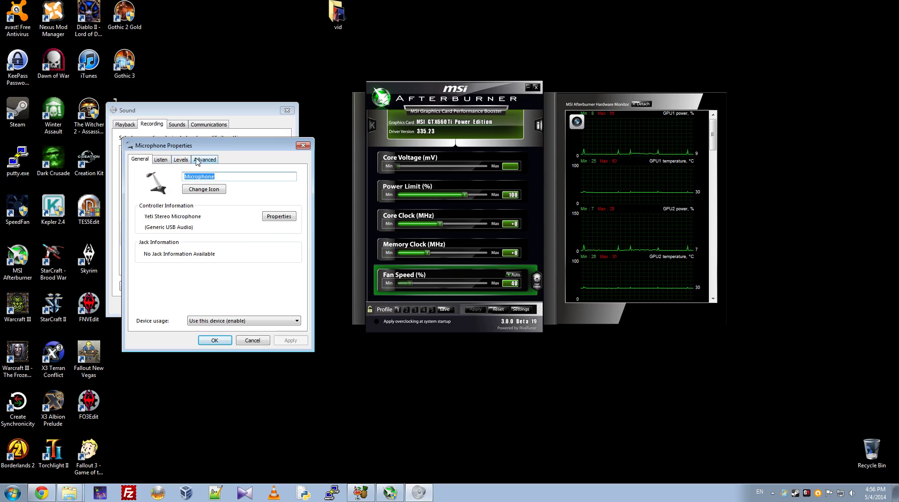
pyautogui.click(180, 160)
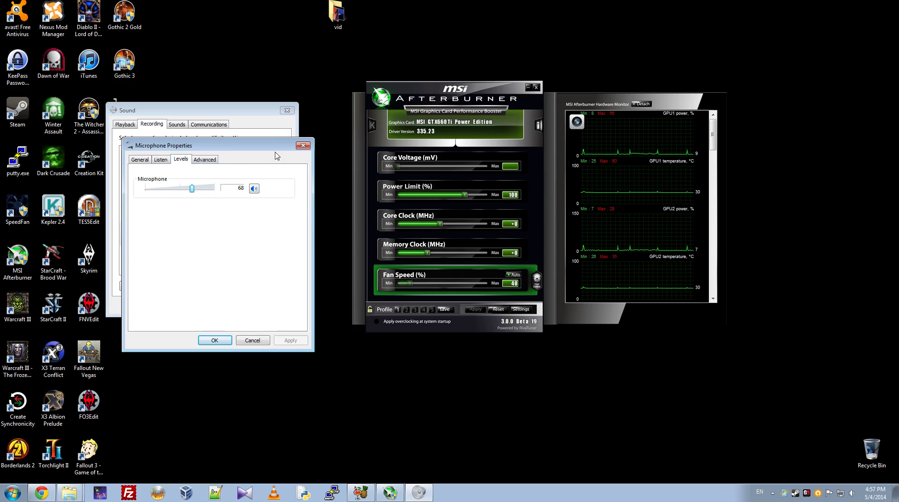
pyautogui.moveTo(237, 146); pyautogui.dragTo(258, 159)
pyautogui.click(224, 172)
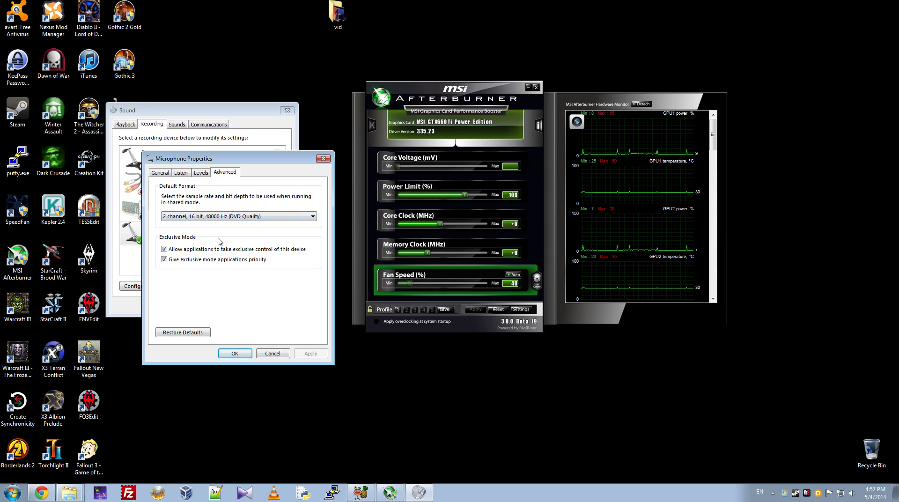
pyautogui.click(188, 174)
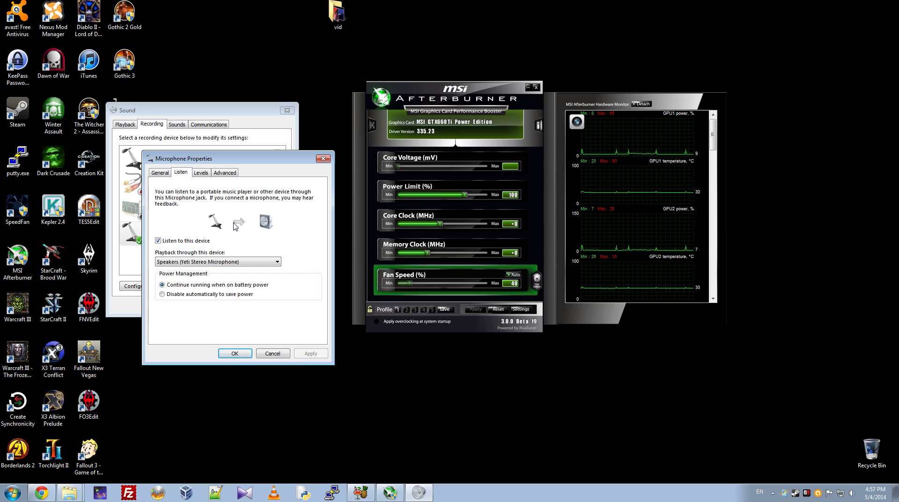
pyautogui.click(248, 265)
# Show Afterburner's Video capture audio sources, both WASAPI playback, and move the settings aside.
pyautogui.click(521, 309)
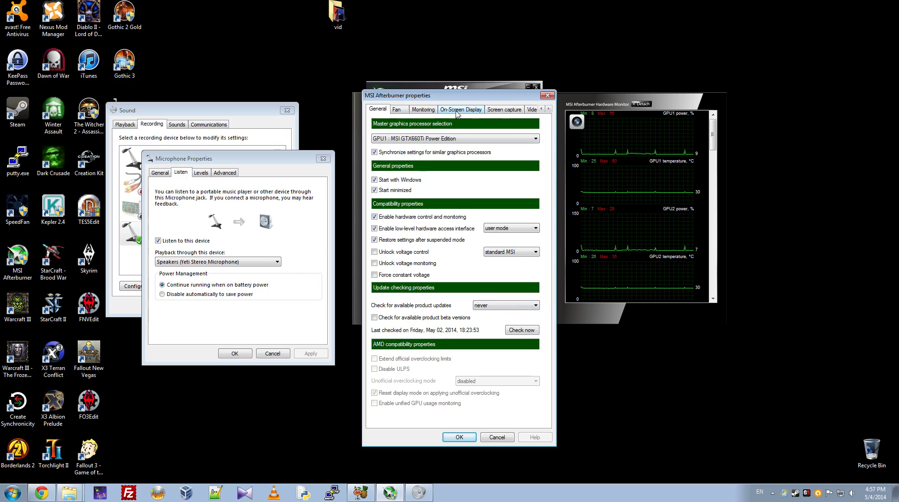
pyautogui.click(533, 110)
pyautogui.scroll(-3, 545, 182)
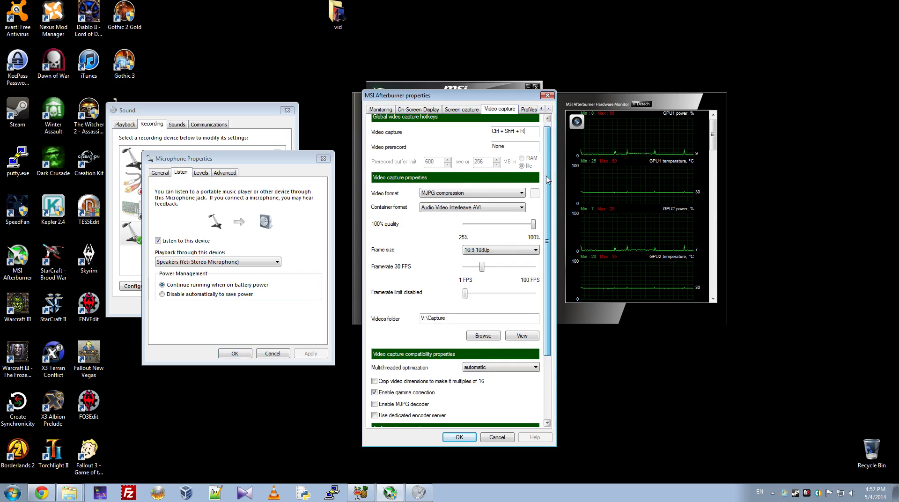
pyautogui.scroll(-3, 545, 182)
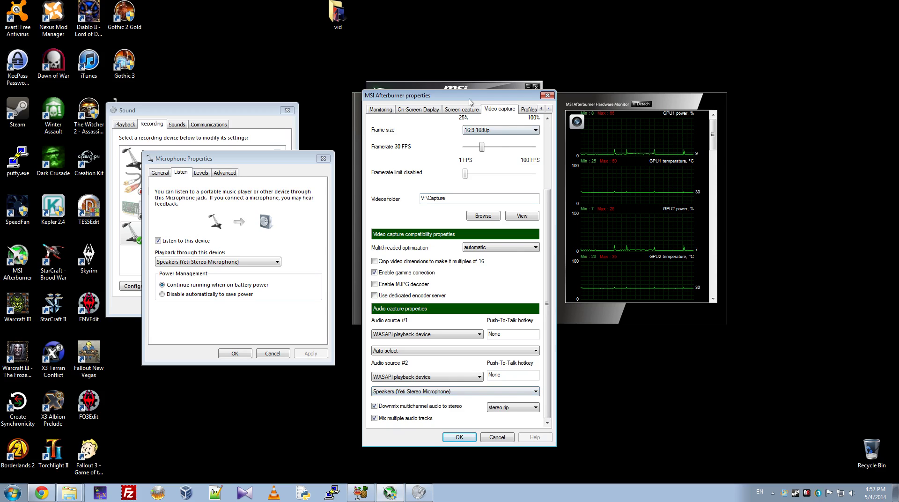
pyautogui.moveTo(469, 97); pyautogui.dragTo(669, 28)
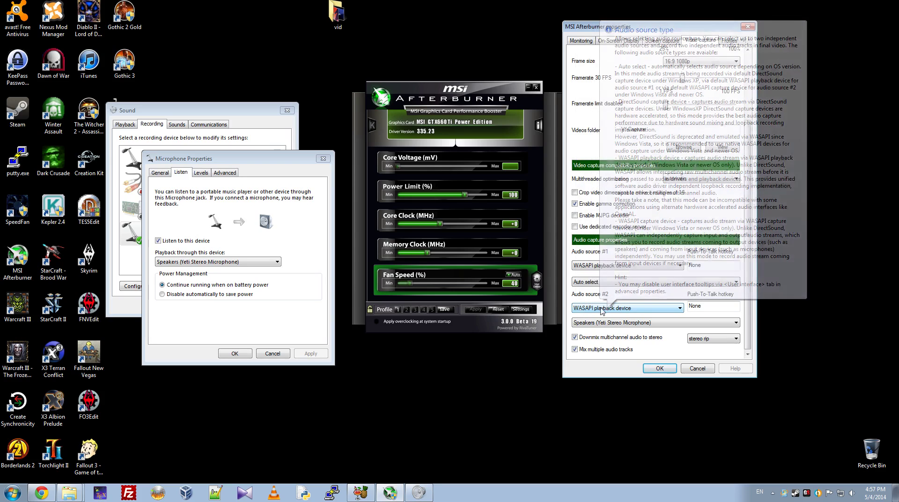
pyautogui.click(618, 314)
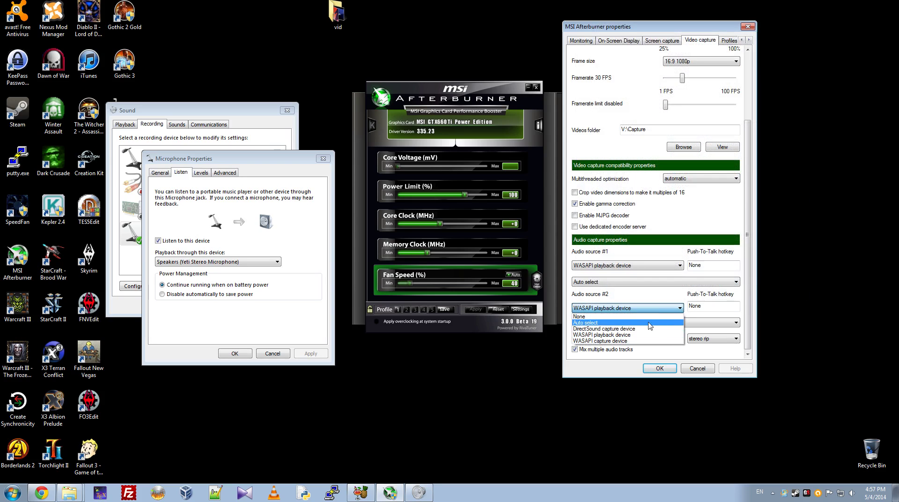
pyautogui.click(677, 299)
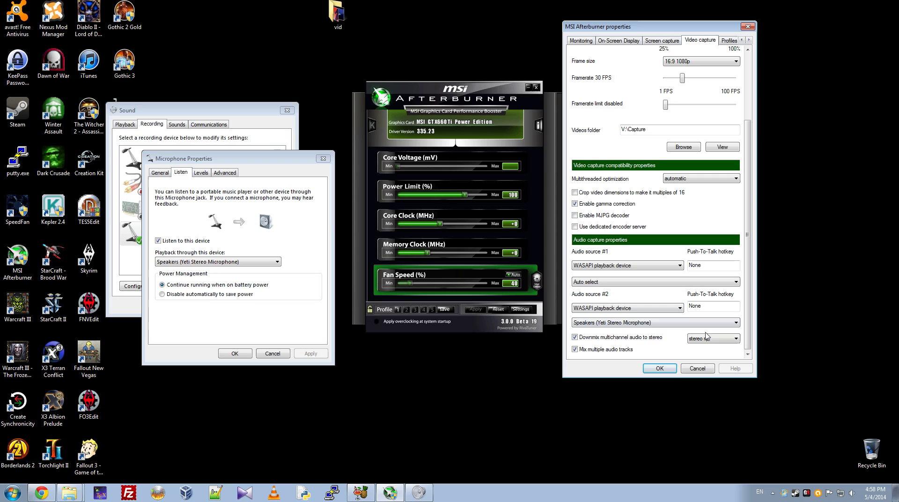
pyautogui.moveTo(664, 30); pyautogui.dragTo(670, 62)
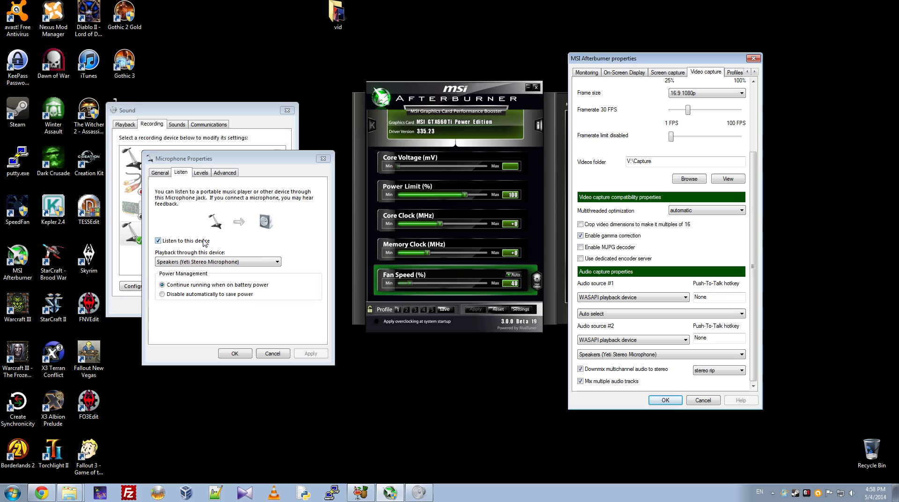
pyautogui.click(164, 268)
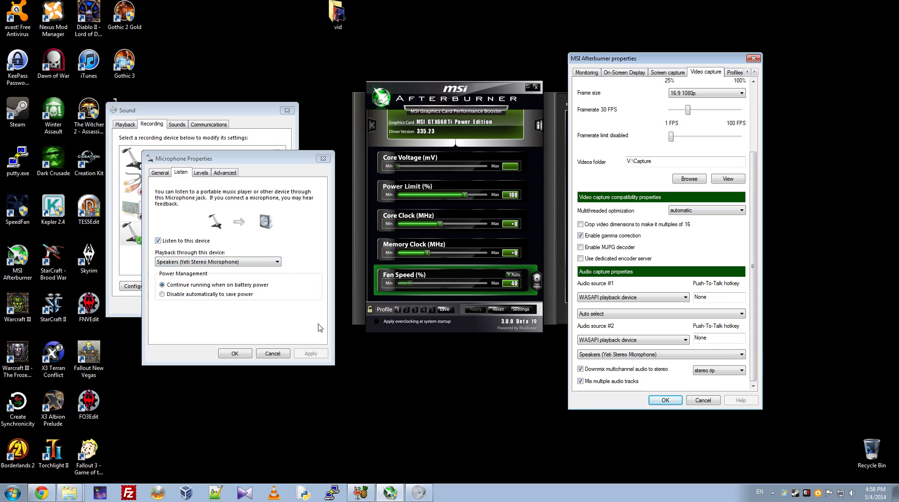
pyautogui.click(628, 385)
pyautogui.moveTo(680, 61); pyautogui.dragTo(683, 49)
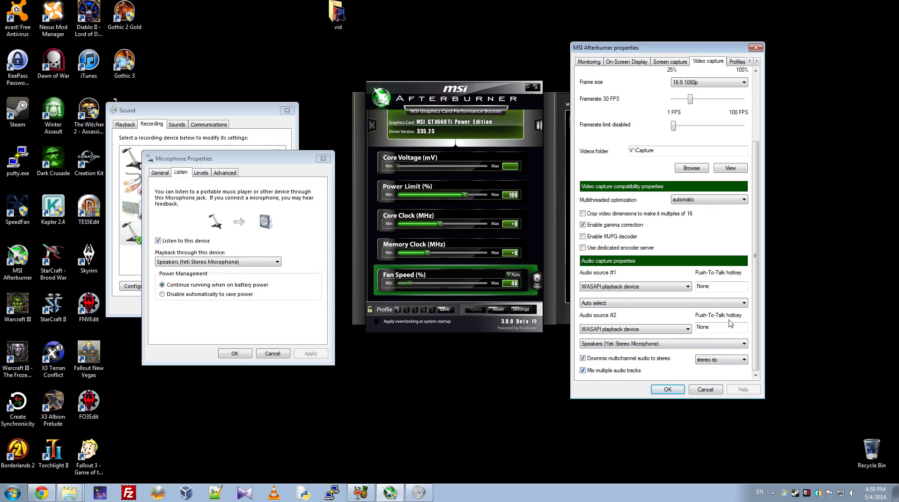
pyautogui.scroll(3, 757, 234)
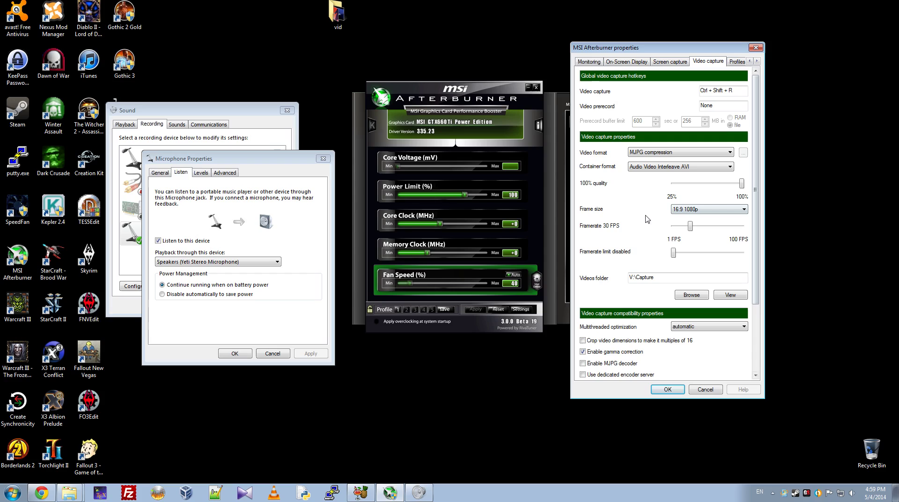